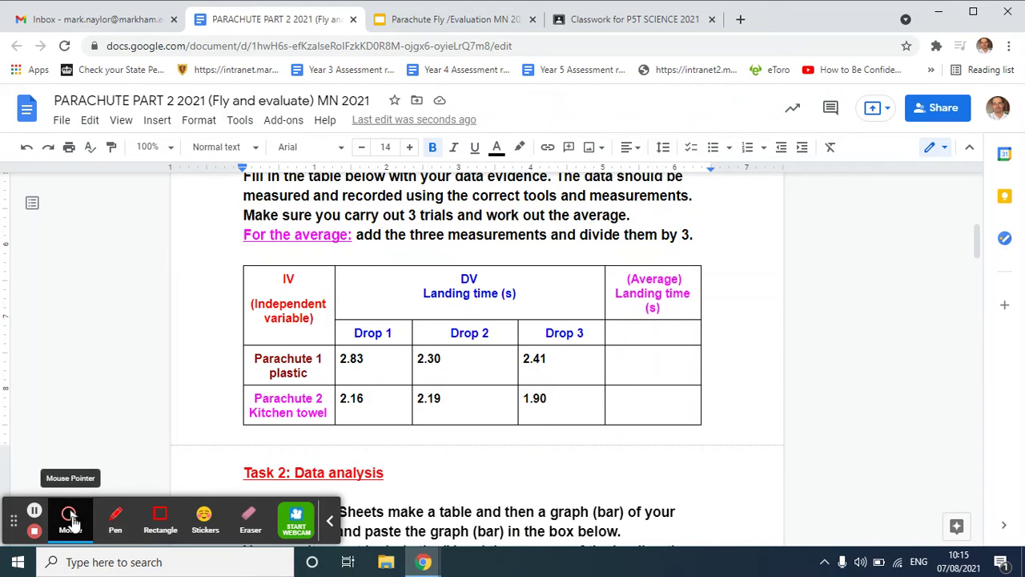
# Review the parachute results table's drop times, IV header and Parachute 2 Kitchen towel label
pyautogui.click(70, 517)
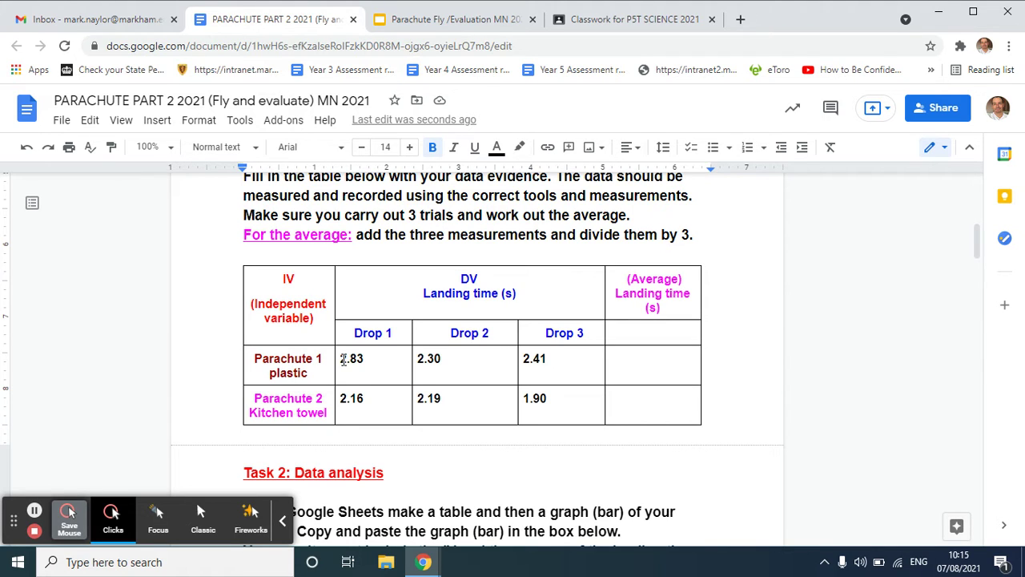
pyautogui.moveTo(342, 361); pyautogui.dragTo(573, 360)
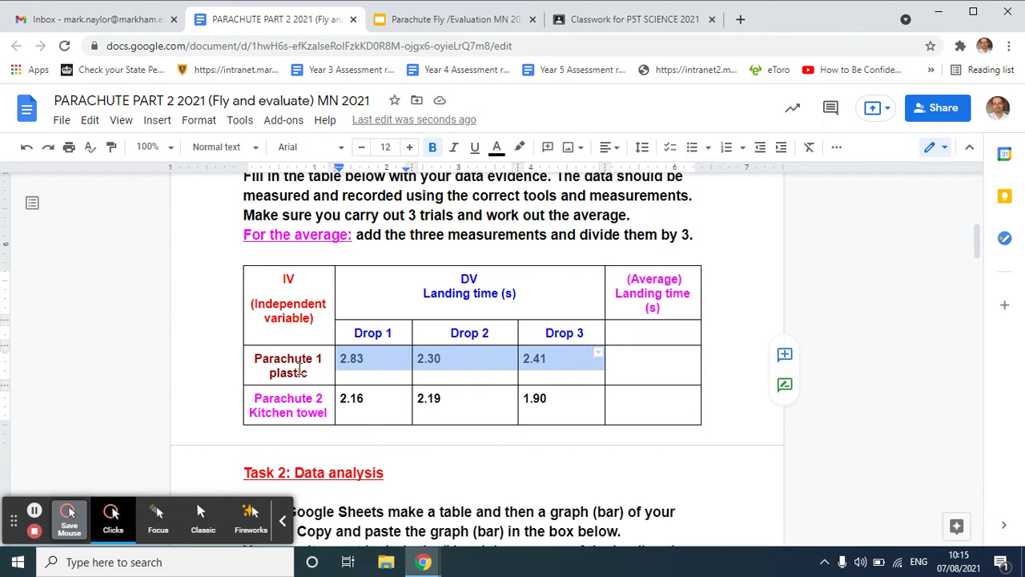
pyautogui.moveTo(321, 373); pyautogui.dragTo(293, 370)
pyautogui.press('Right')
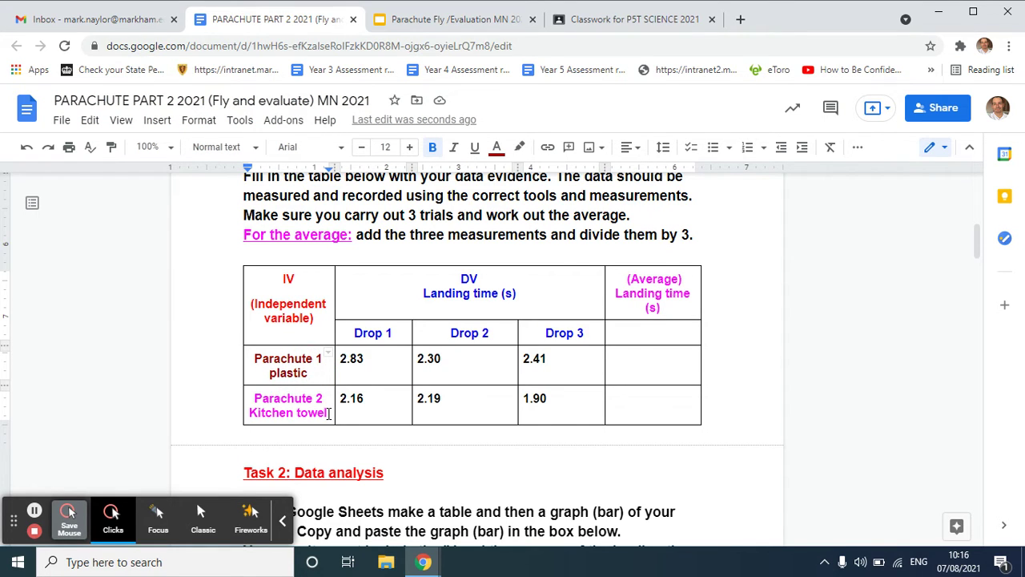
pyautogui.moveTo(328, 412); pyautogui.dragTo(267, 410)
pyautogui.click(377, 410)
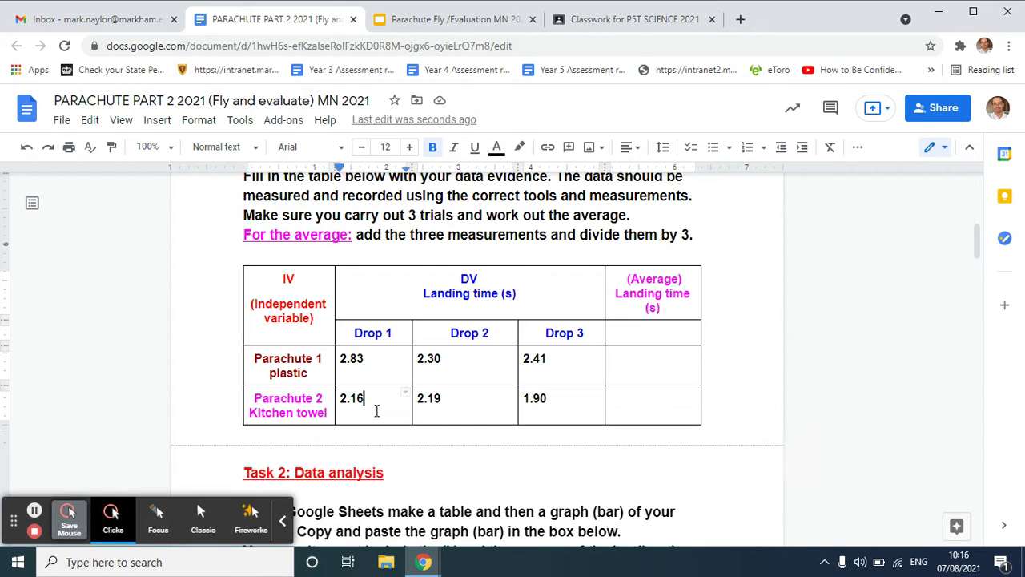
pyautogui.moveTo(259, 304); pyautogui.dragTo(370, 359)
pyautogui.click(368, 359)
# Complete the DV header as 'Landing time (secs)' and copy the whole results table
pyautogui.click(512, 295)
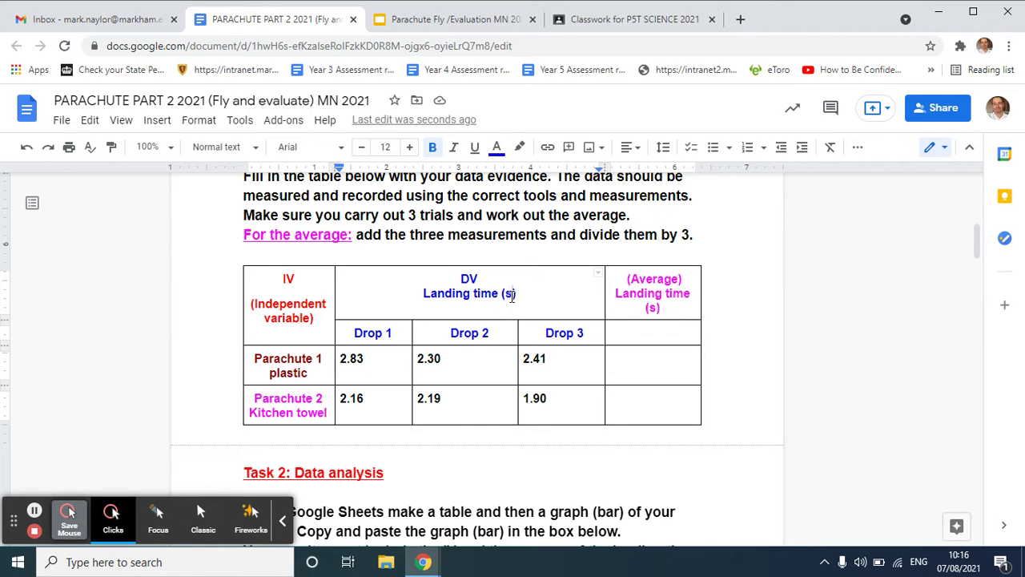
pyautogui.write('ecs')
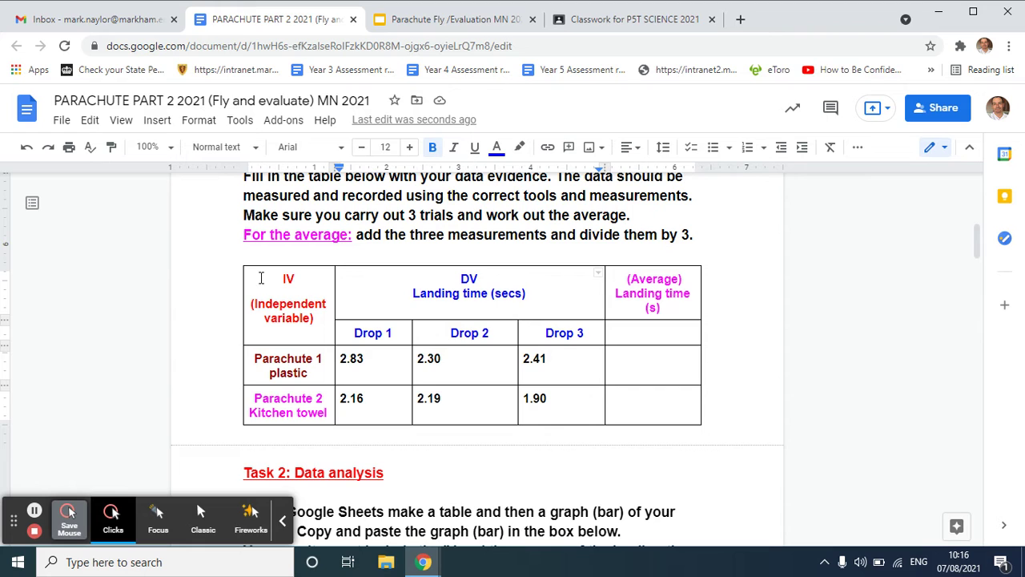
pyautogui.moveTo(259, 284); pyautogui.dragTo(665, 392)
pyautogui.rightClick(665, 391)
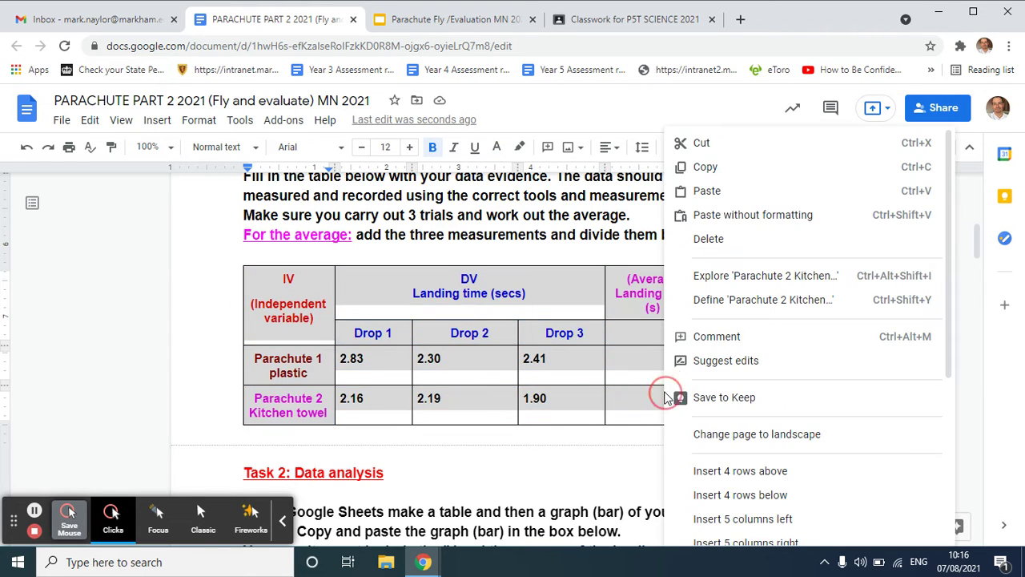
pyautogui.click(705, 167)
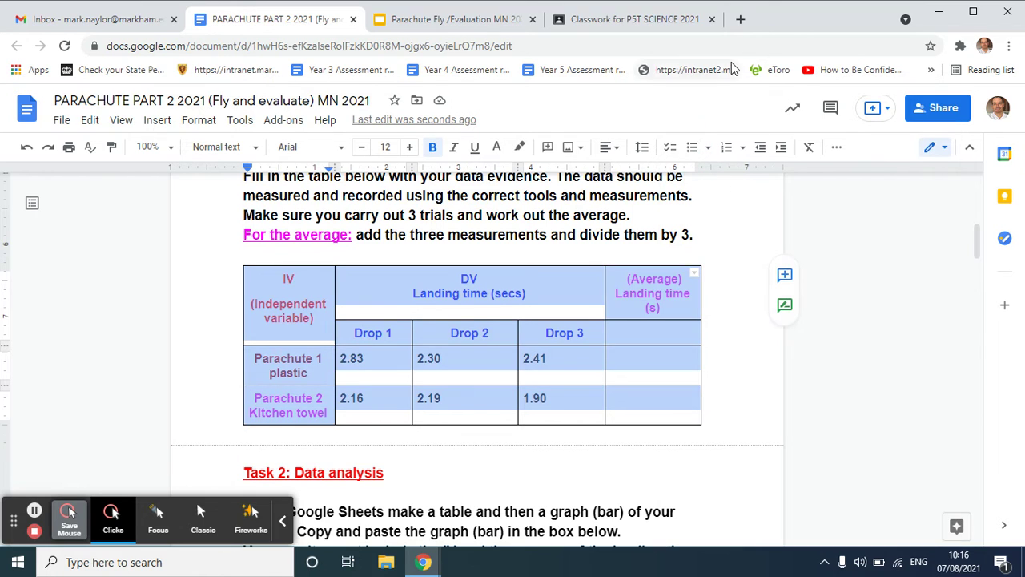
# Open a new Chrome tab and start a blank Google Sheets spreadsheet
pyautogui.click(740, 20)
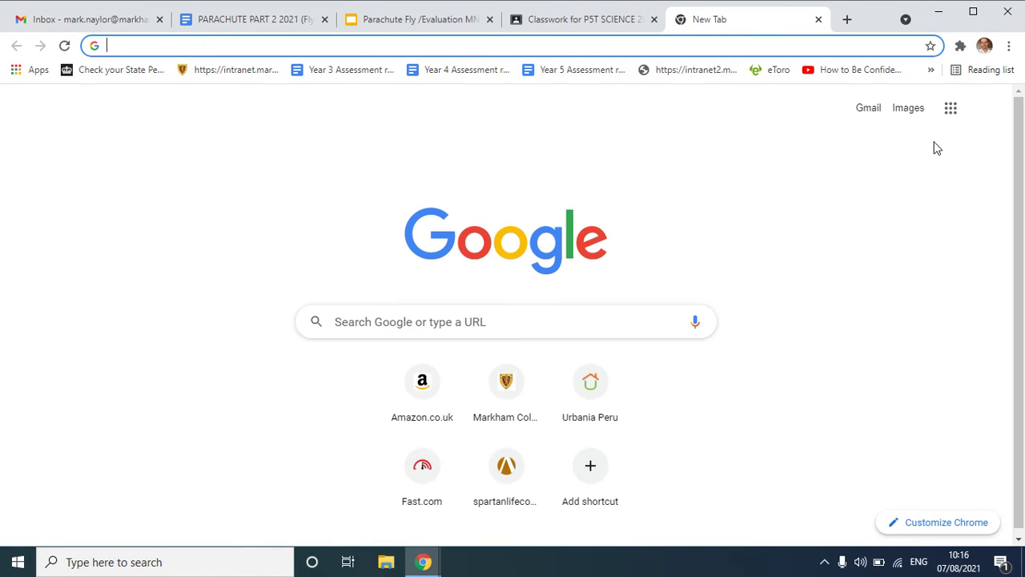
pyautogui.click(951, 116)
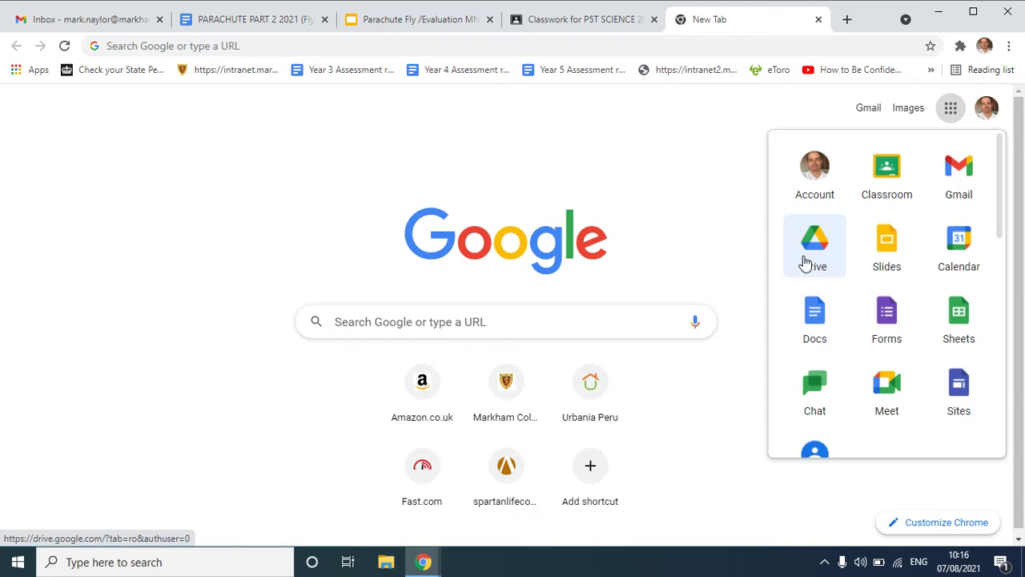
pyautogui.click(959, 329)
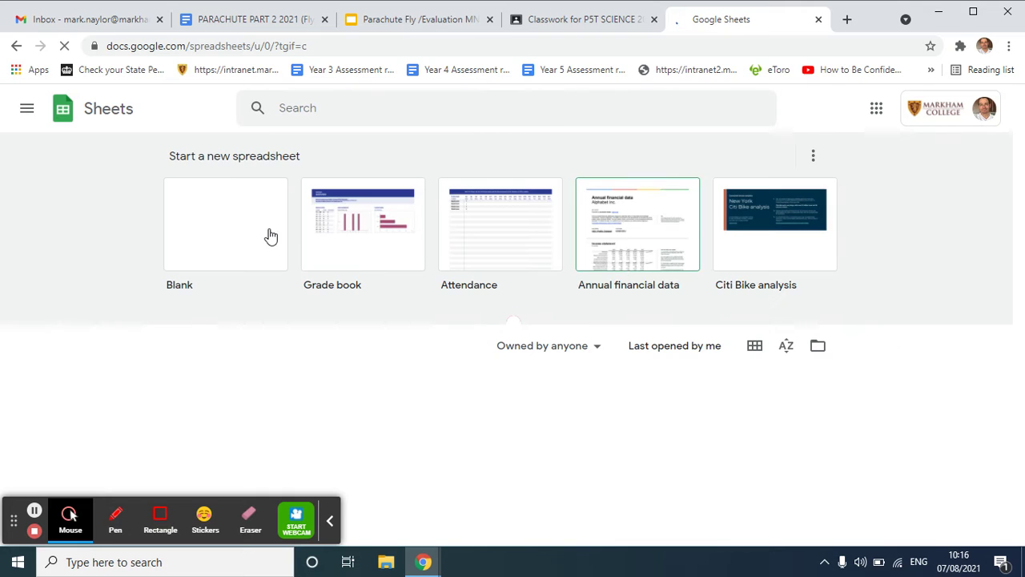
pyautogui.click(229, 231)
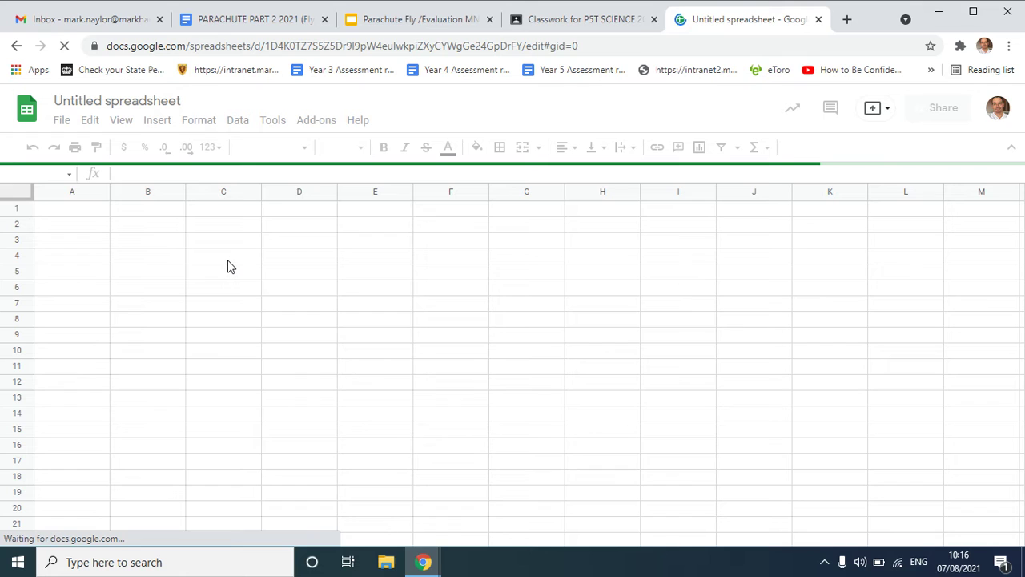
# Paste the copied parachute results table into the new sheet starting at C4
pyautogui.click(227, 258)
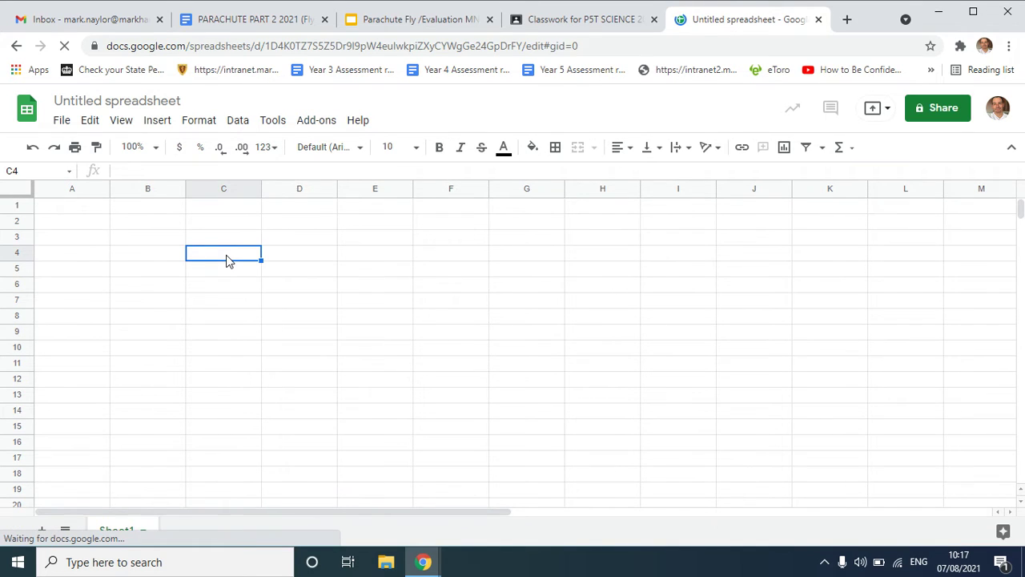
pyautogui.hotkey('ctrl', 'v')
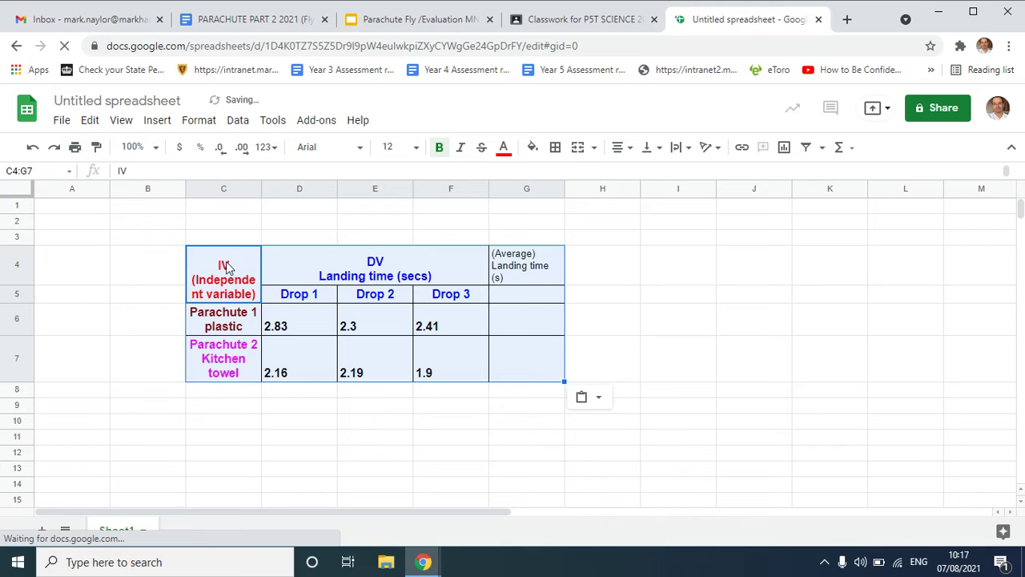
pyautogui.click(335, 437)
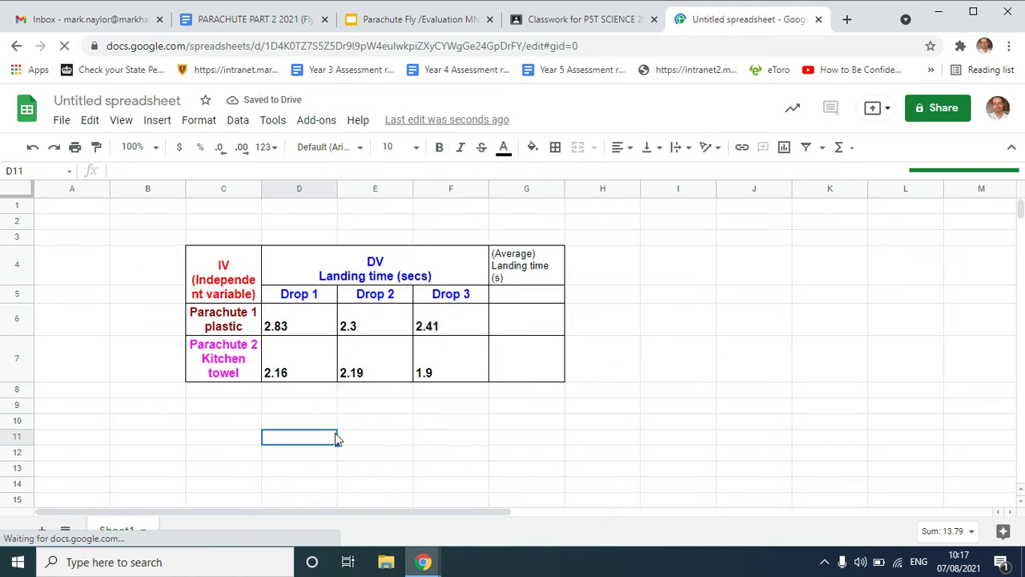
# Average the plastic drop times D6:F6 into G6, then enter the rounded value 2.51
pyautogui.click(284, 324)
pyautogui.moveTo(285, 324); pyautogui.dragTo(460, 323)
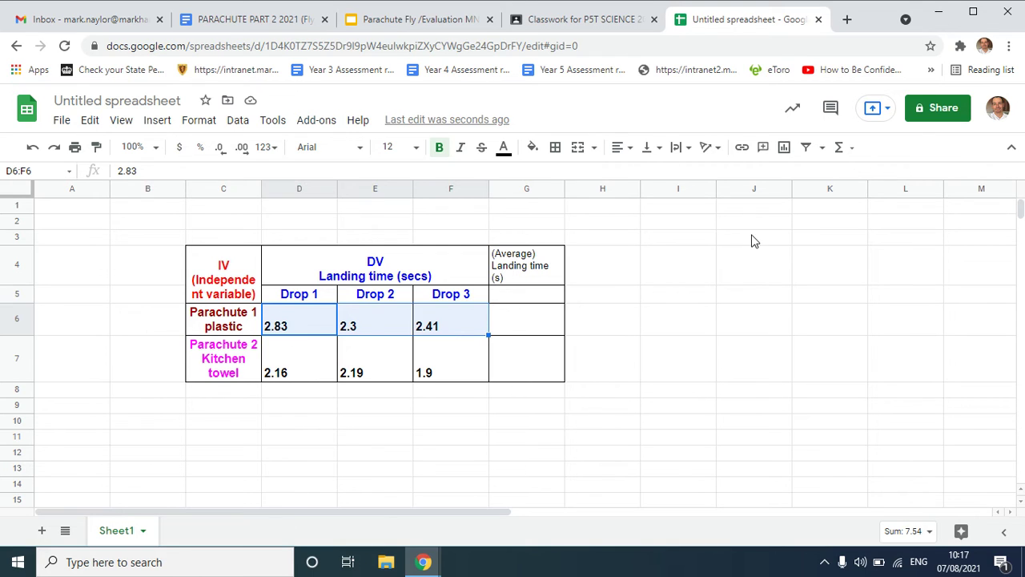
pyautogui.click(843, 148)
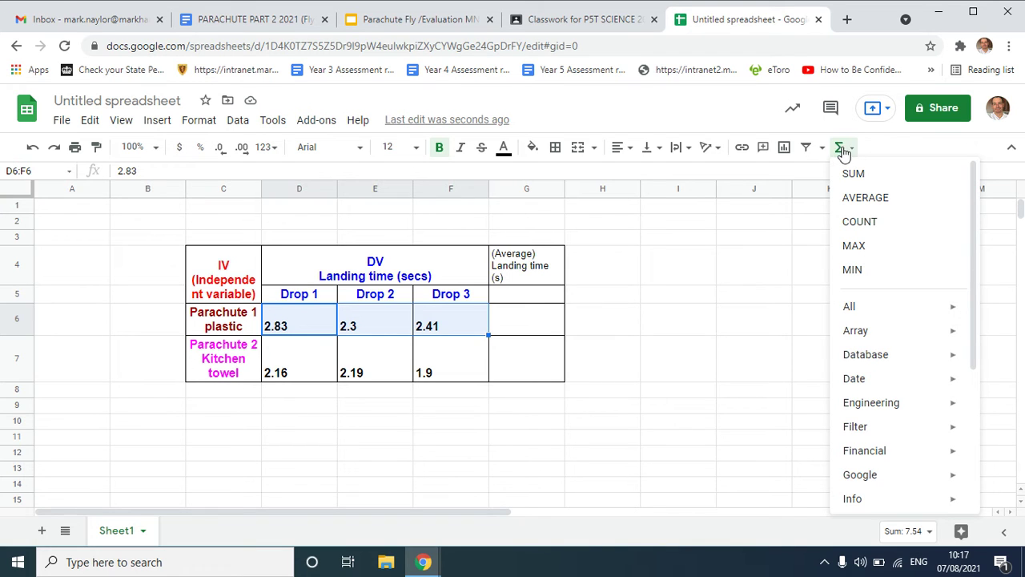
pyautogui.click(859, 201)
pyautogui.click(521, 398)
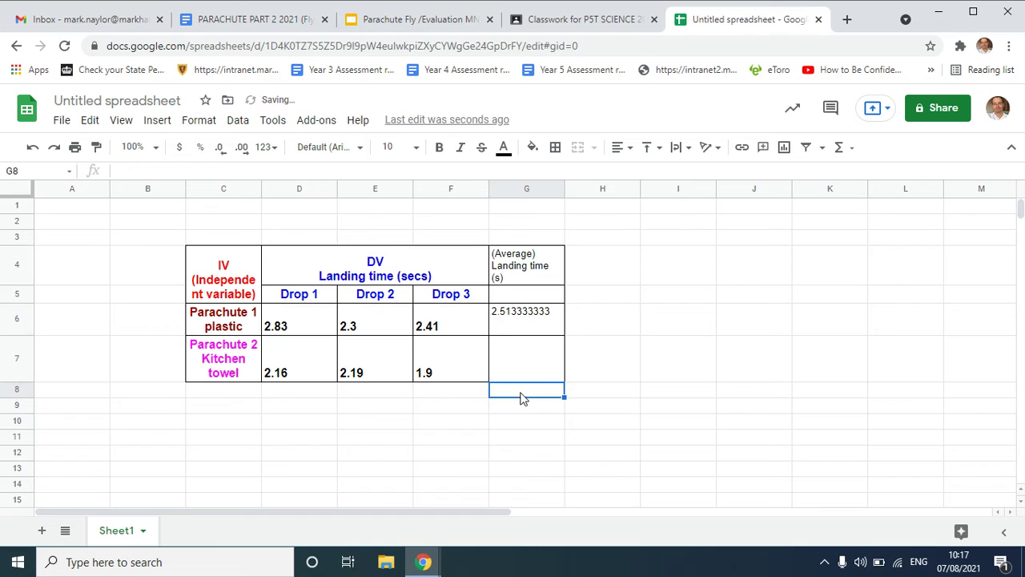
pyautogui.click(515, 328)
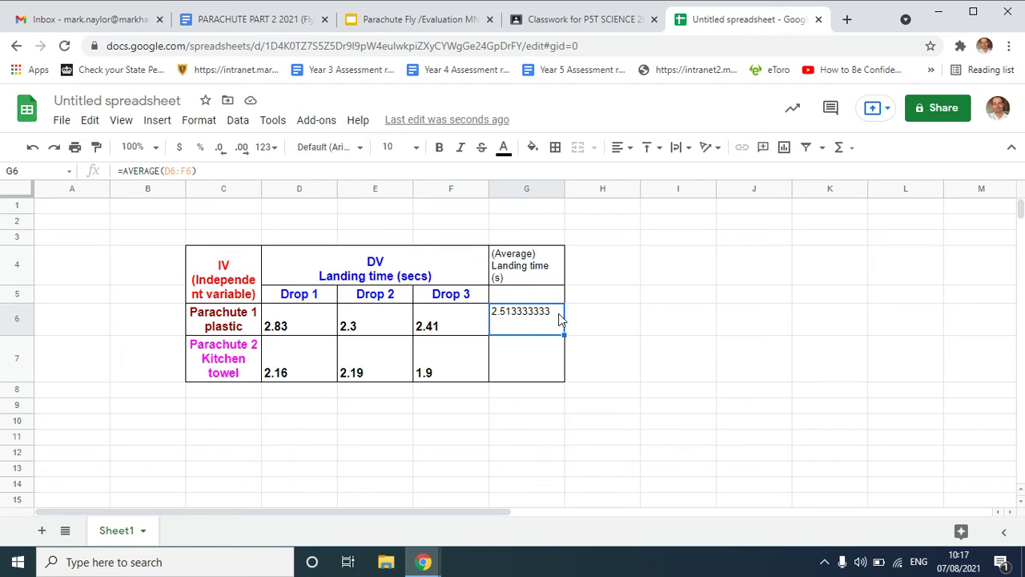
pyautogui.click(596, 323)
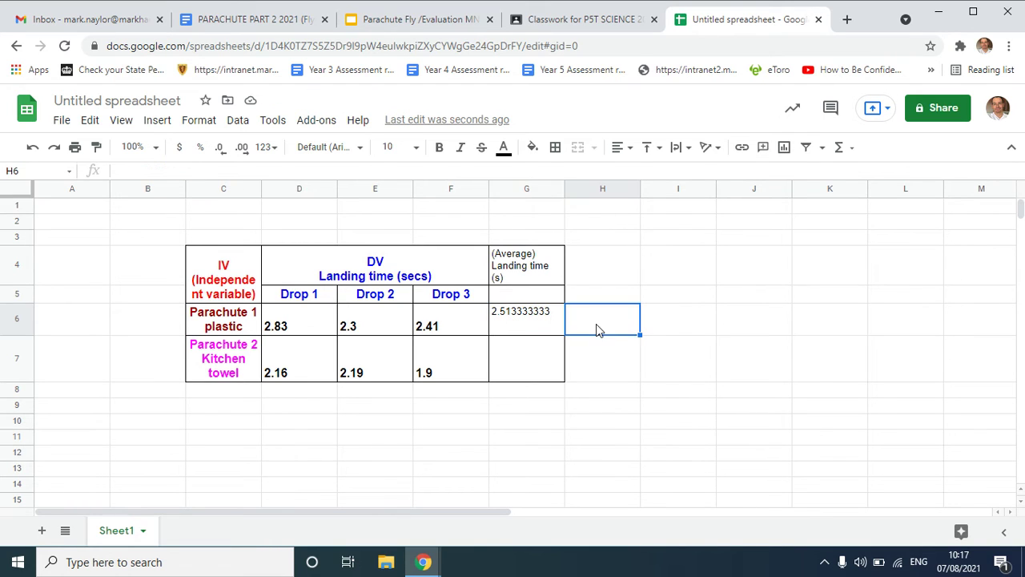
pyautogui.click(550, 325)
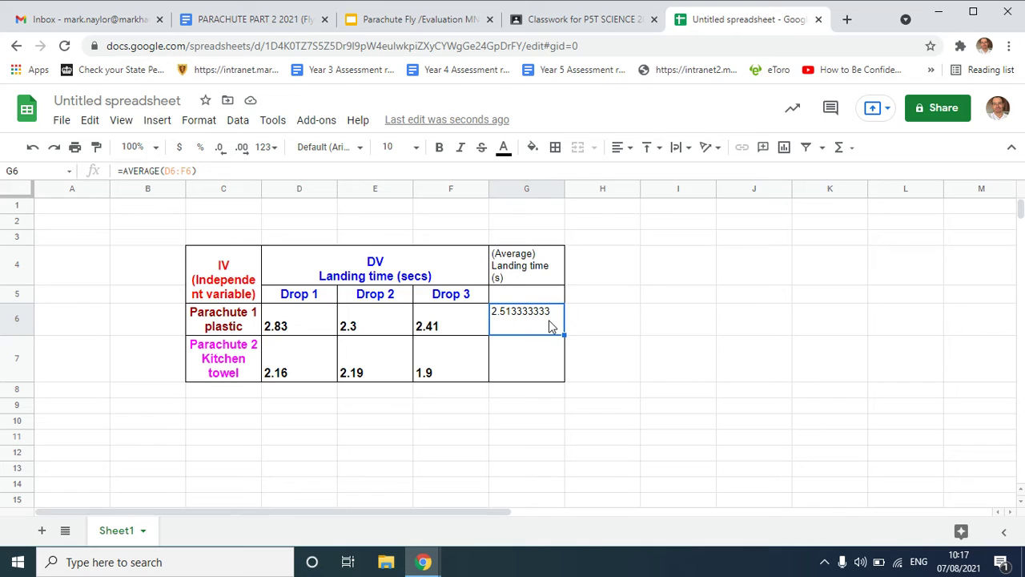
pyautogui.write('2.51')
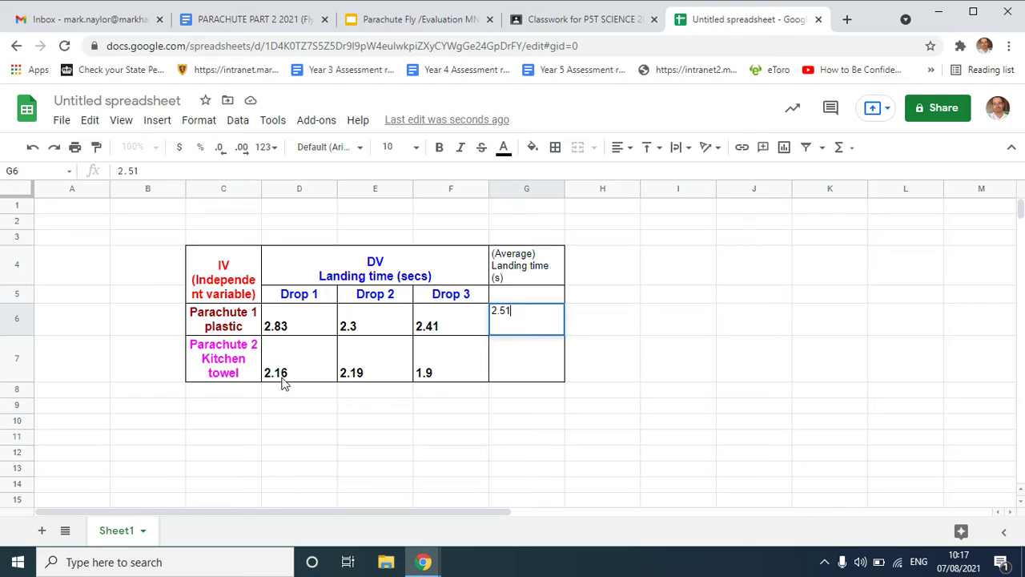
# Average the kitchen towel drop times D7:F7 into G7 and overwrite it with 2.08
pyautogui.moveTo(282, 383); pyautogui.dragTo(452, 375)
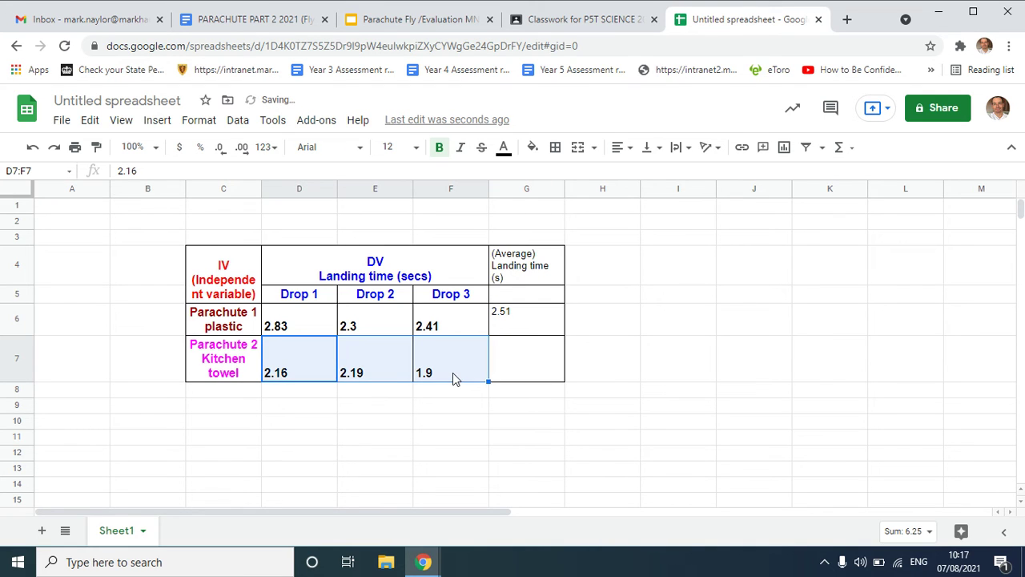
pyautogui.click(840, 147)
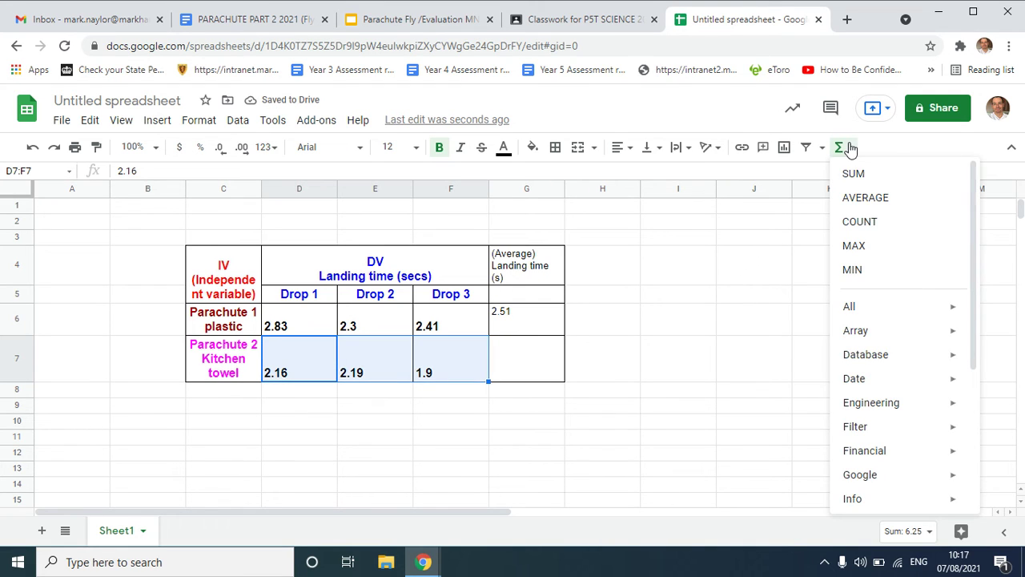
pyautogui.click(854, 197)
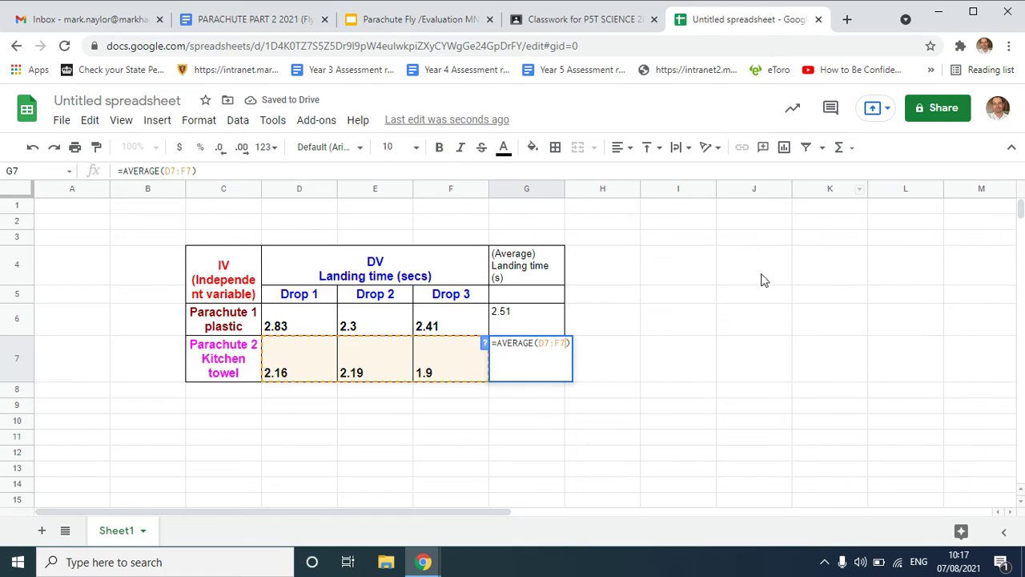
pyautogui.click(545, 417)
pyautogui.click(521, 361)
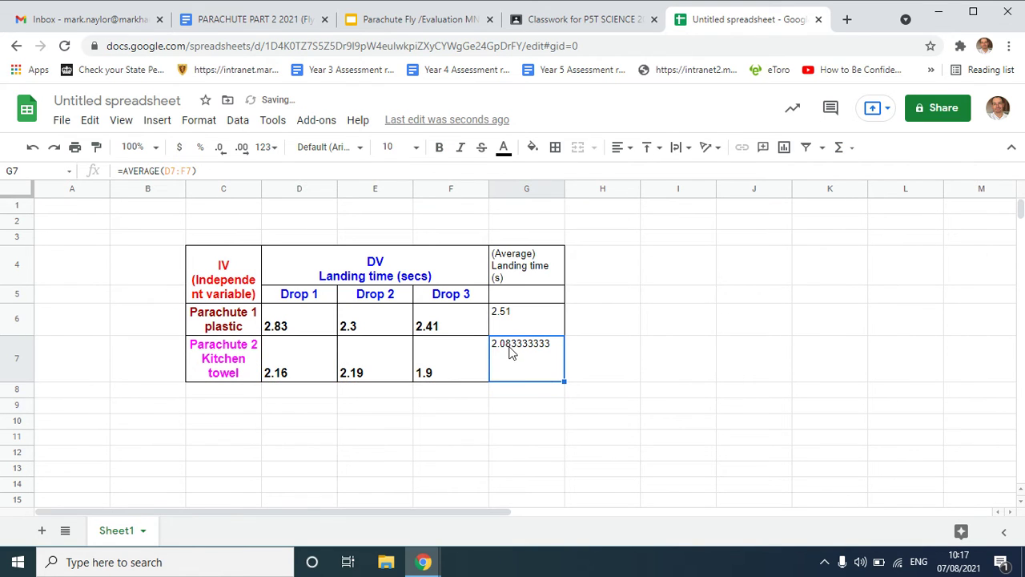
pyautogui.write('2.08')
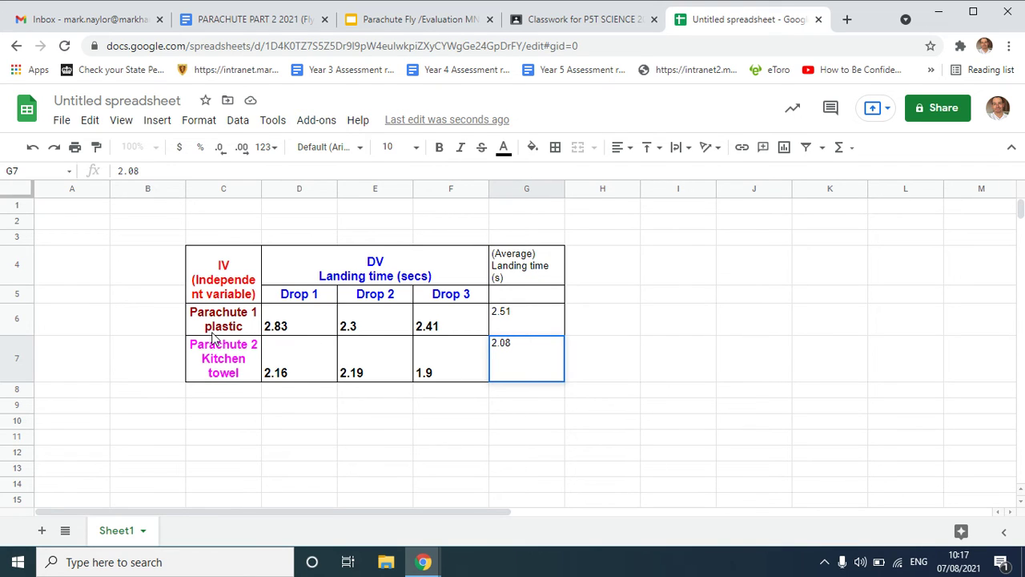
# Copy the IV labels C4:C7 into I7 and widen column I to fit
pyautogui.moveTo(219, 274); pyautogui.dragTo(206, 377)
pyautogui.hotkey('ctrl', 'c')
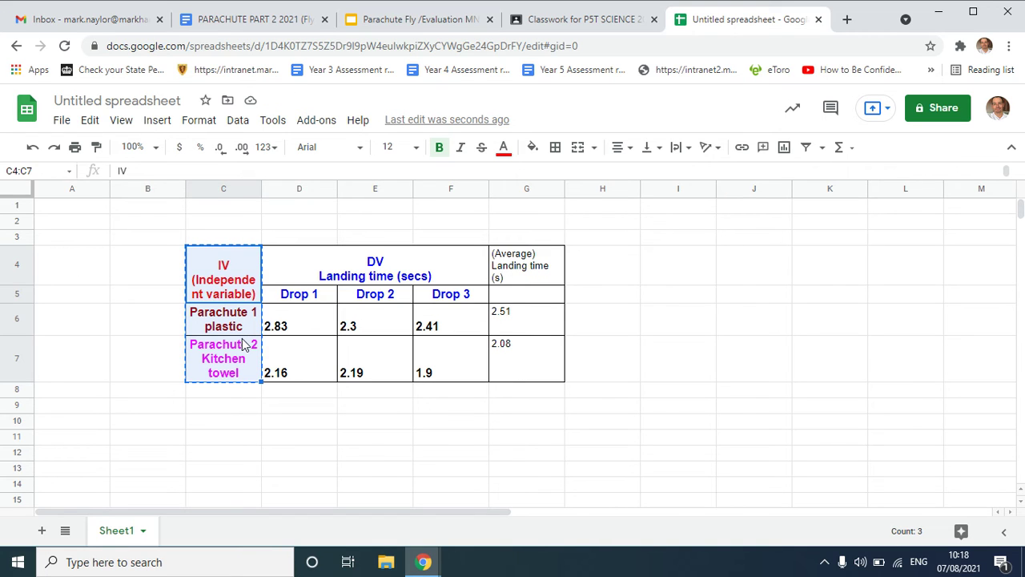
pyautogui.click(657, 354)
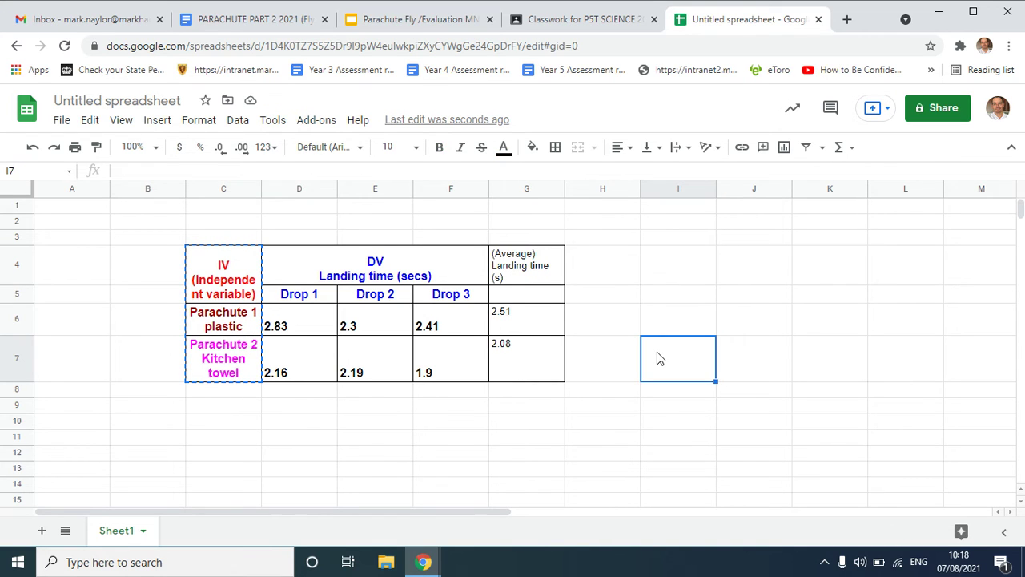
pyautogui.hotkey('ctrl', 'v')
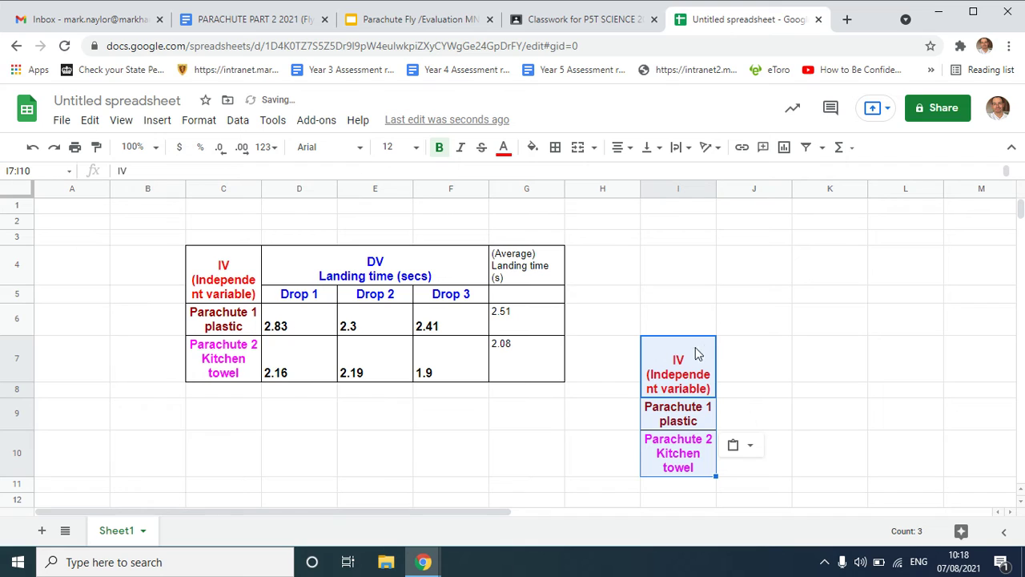
pyautogui.moveTo(715, 189); pyautogui.dragTo(730, 188)
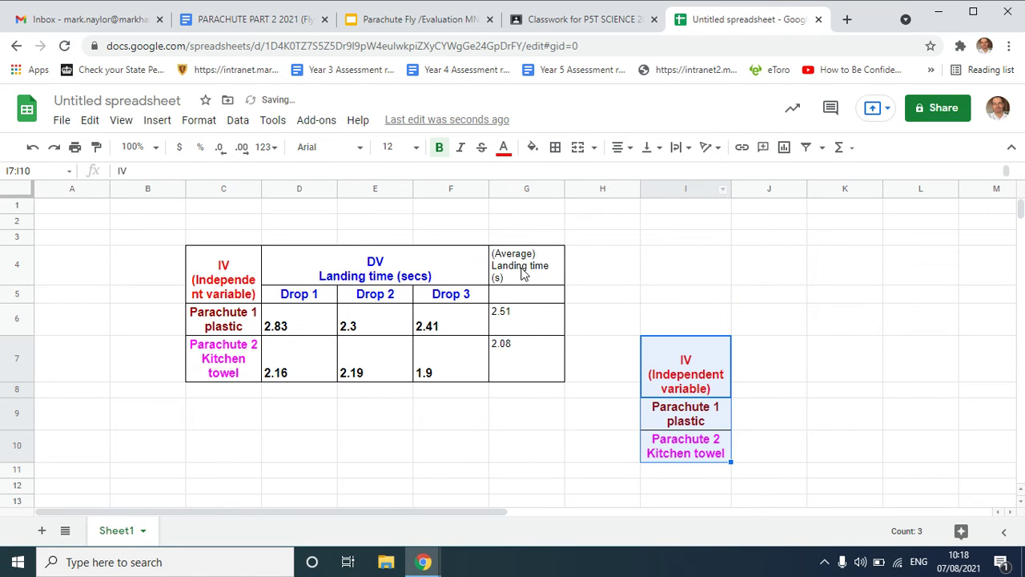
# Paste the average landing times G4:G7 into J7:J10 and select the I7:J10 mini table
pyautogui.moveTo(521, 270); pyautogui.dragTo(522, 374)
pyautogui.hotkey('ctrl', 'c')
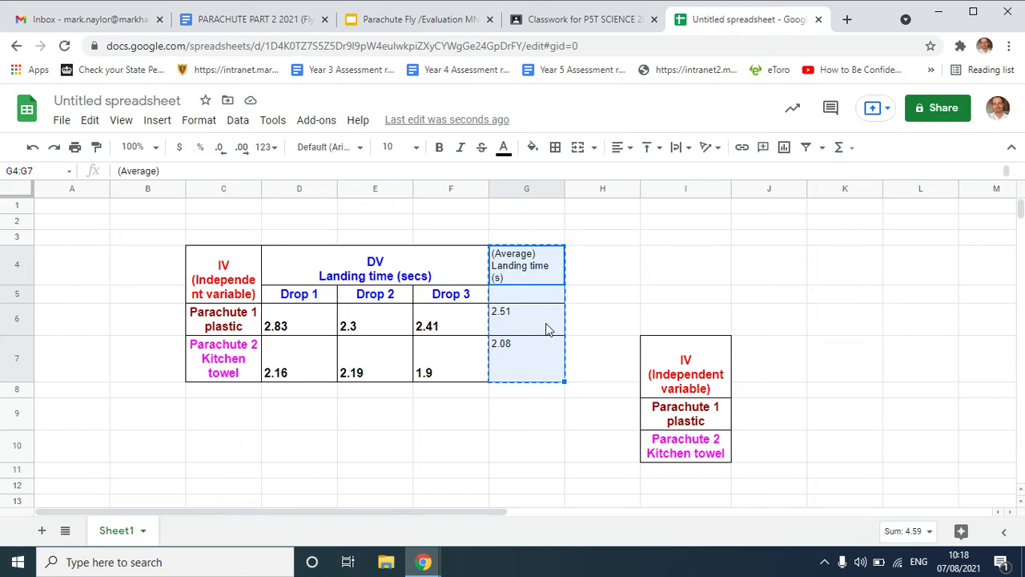
pyautogui.moveTo(775, 365); pyautogui.dragTo(775, 451)
pyautogui.hotkey('ctrl', 'v')
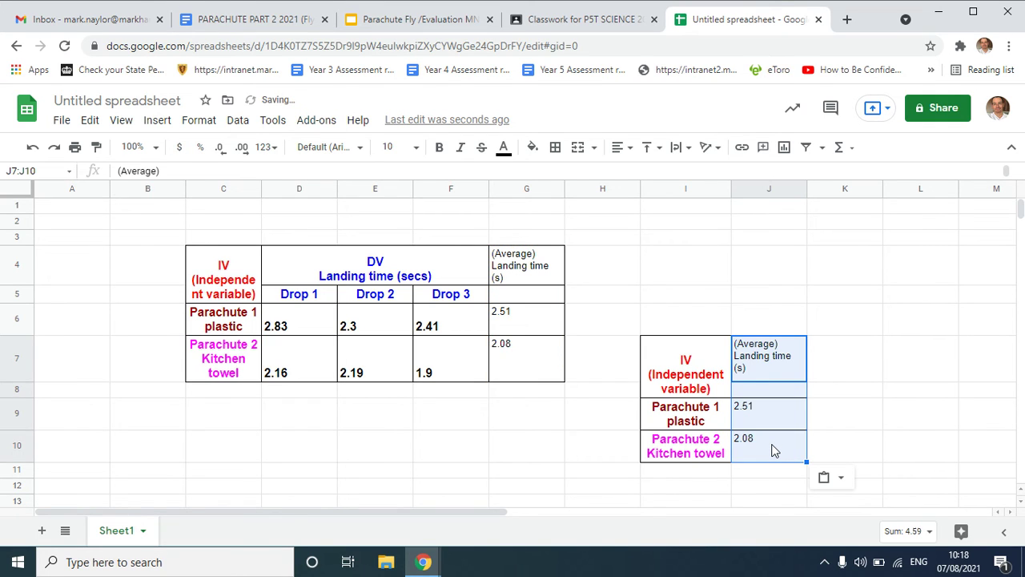
pyautogui.click(597, 457)
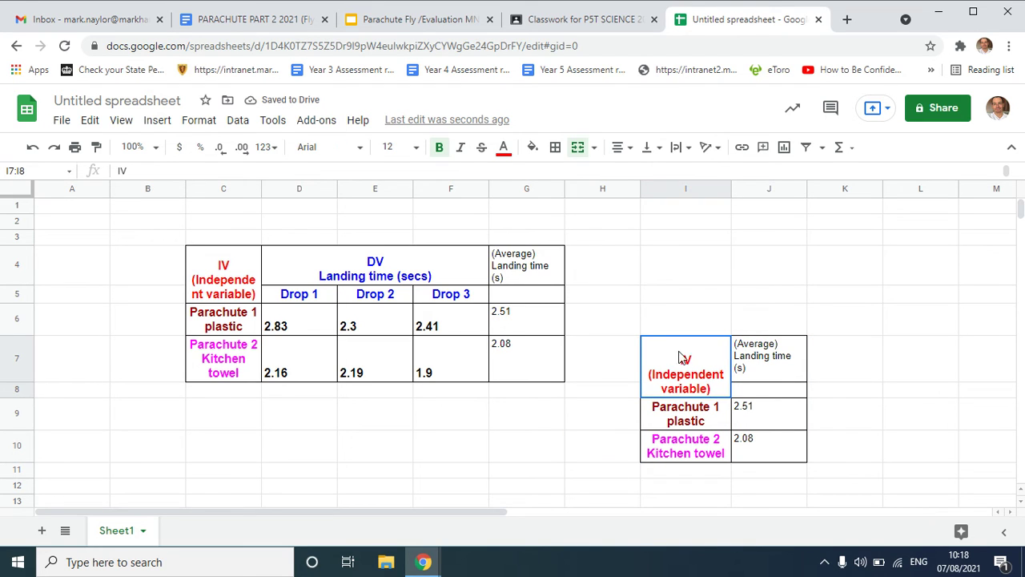
pyautogui.moveTo(677, 358); pyautogui.dragTo(769, 445)
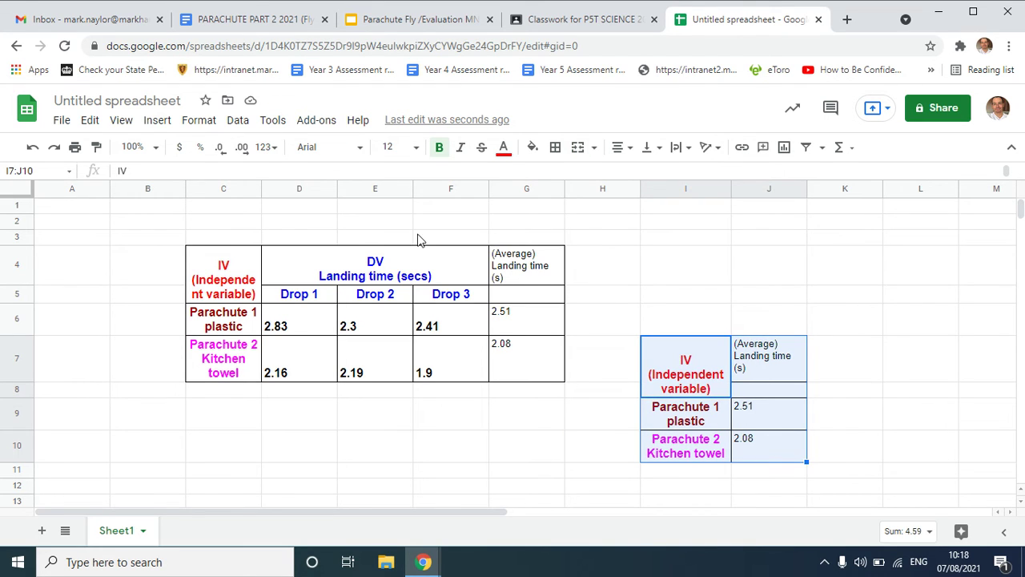
# Insert a column chart of the I7:J10 mini table and close the Chart editor
pyautogui.click(156, 122)
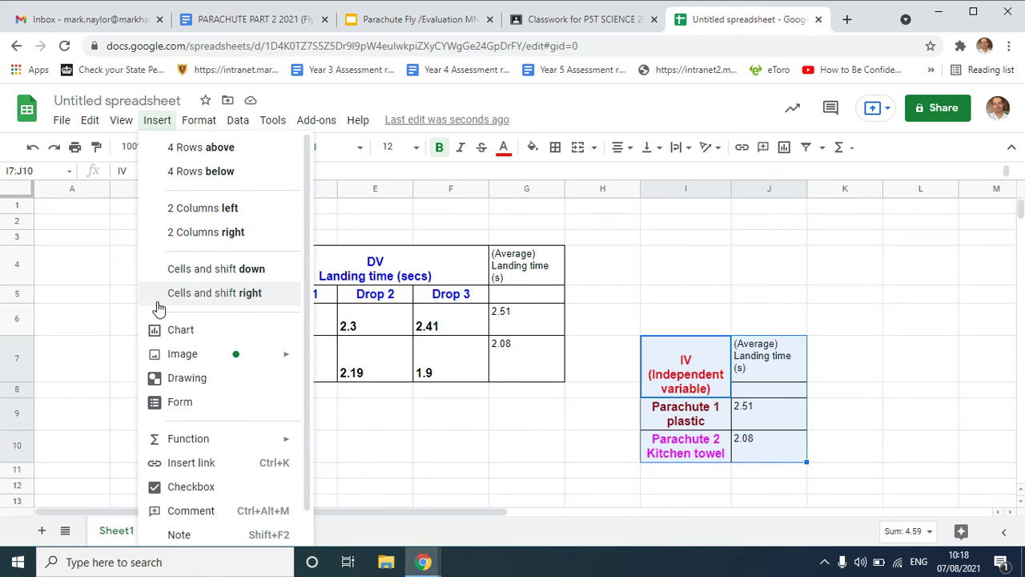
pyautogui.click(156, 333)
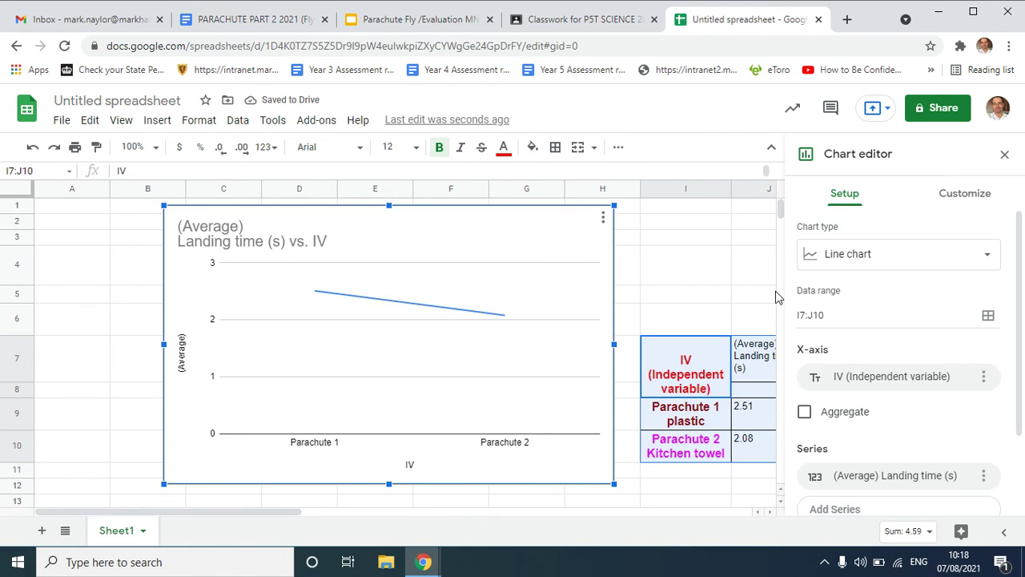
pyautogui.click(986, 256)
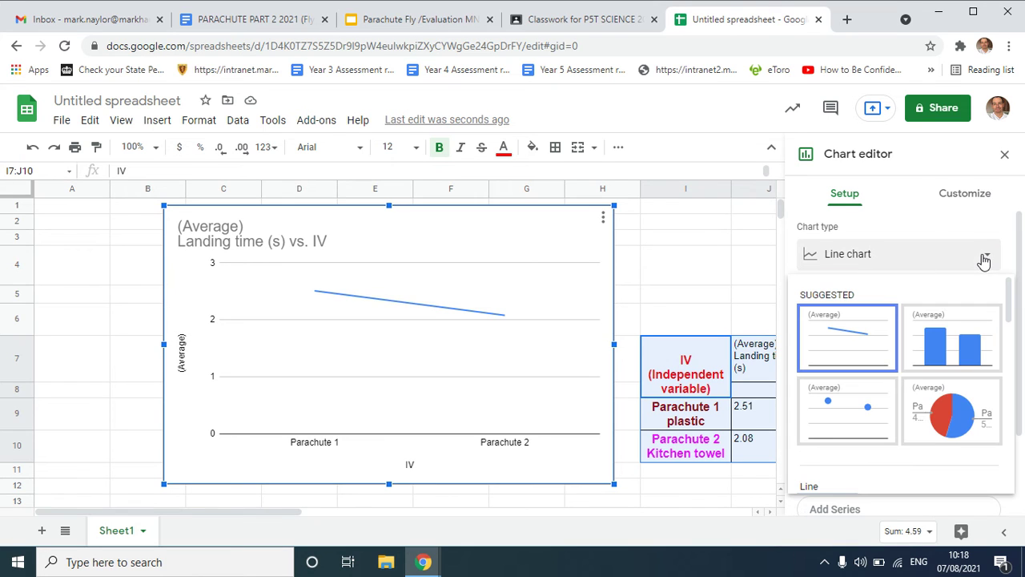
pyautogui.click(950, 339)
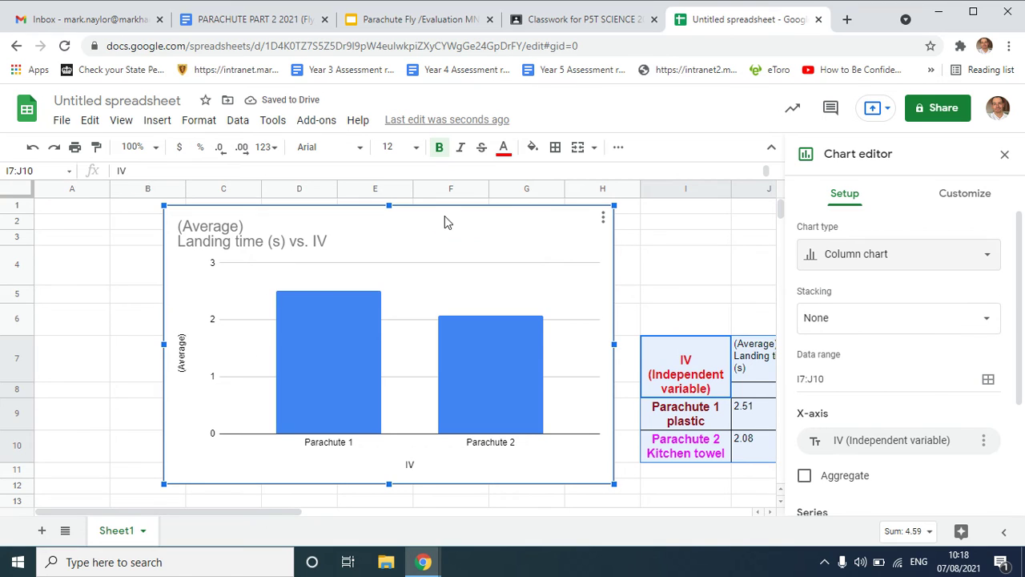
pyautogui.click(1004, 153)
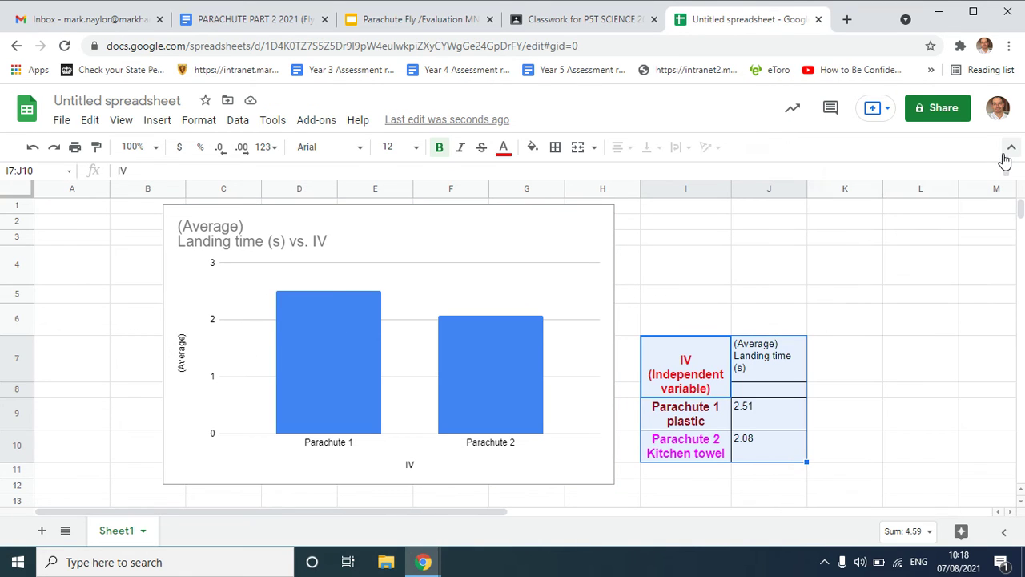
pyautogui.click(514, 250)
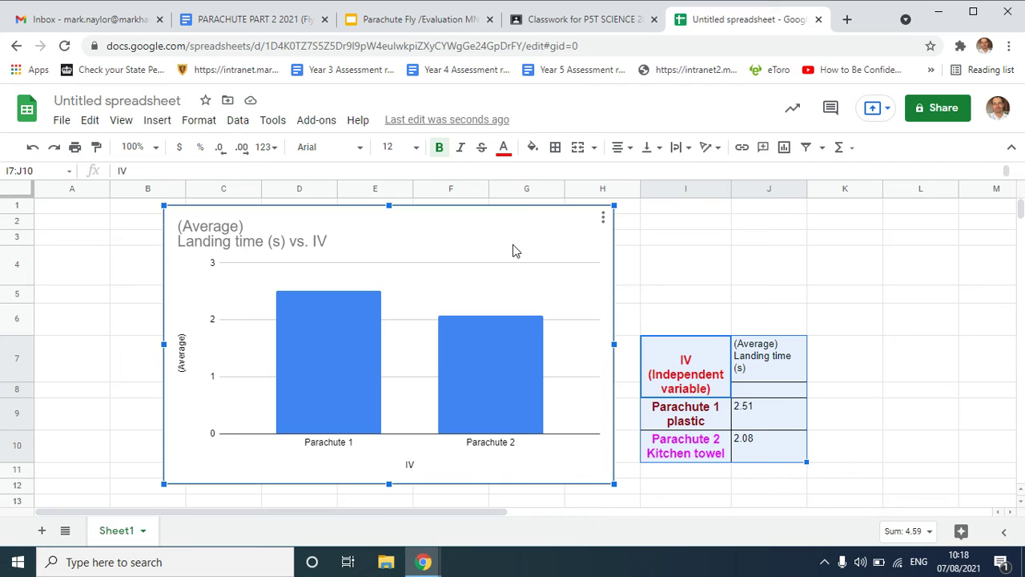
pyautogui.click(603, 217)
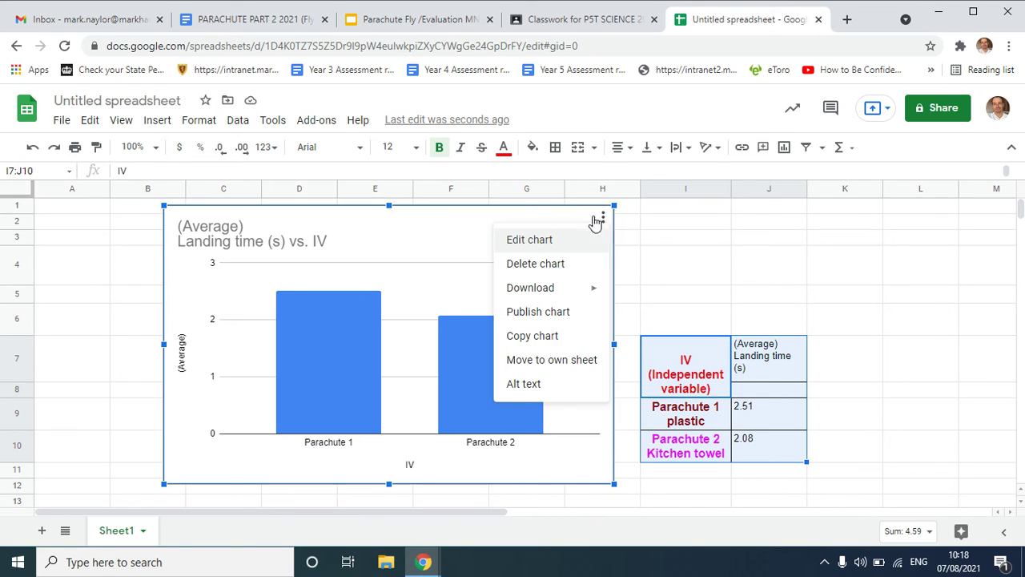
# Copy the chart and paste it unlinked into the worksheet's empty Task 2 graph box
pyautogui.click(515, 337)
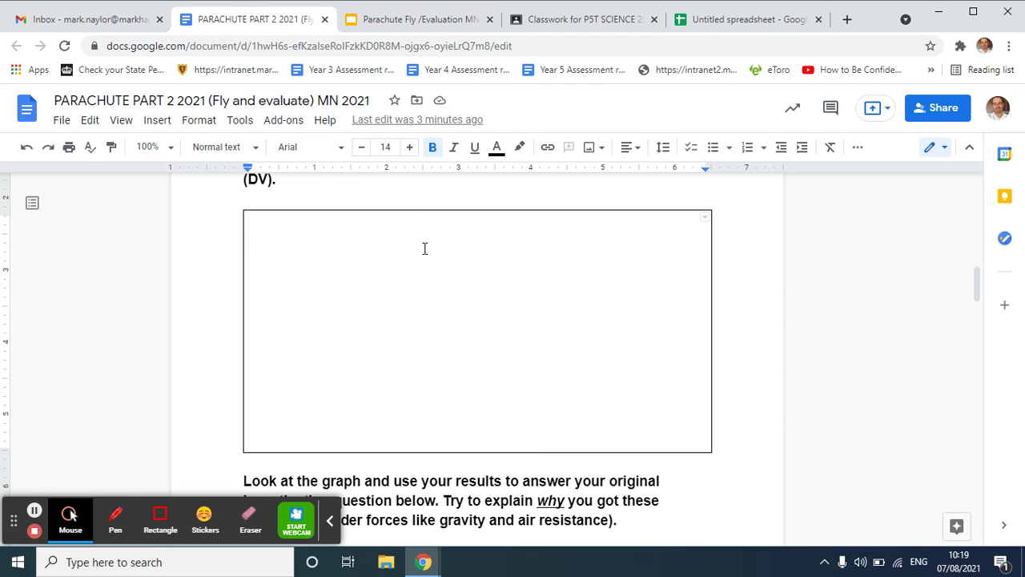
pyautogui.hotkey('ctrl', 'v')
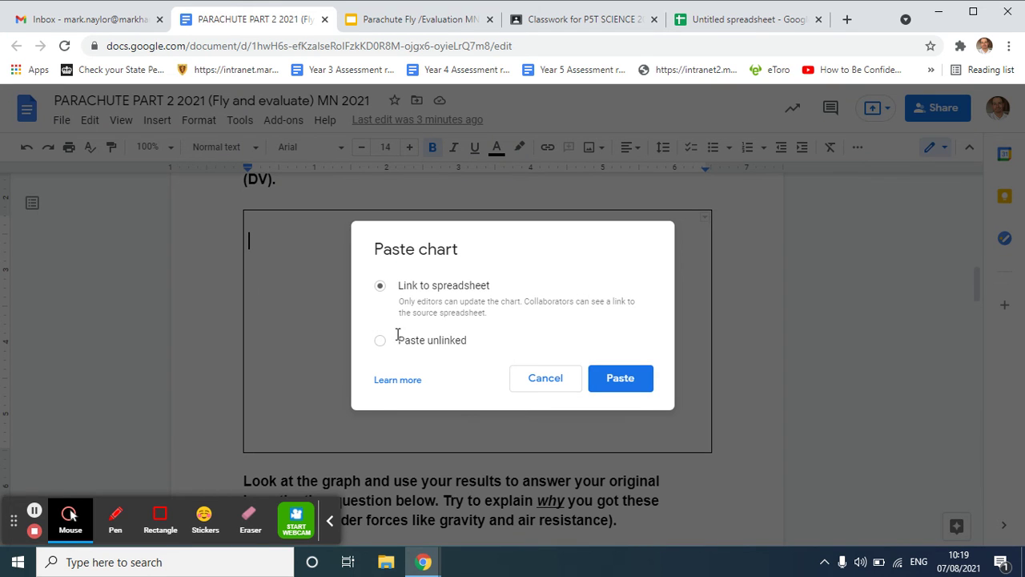
pyautogui.click(381, 342)
pyautogui.click(618, 376)
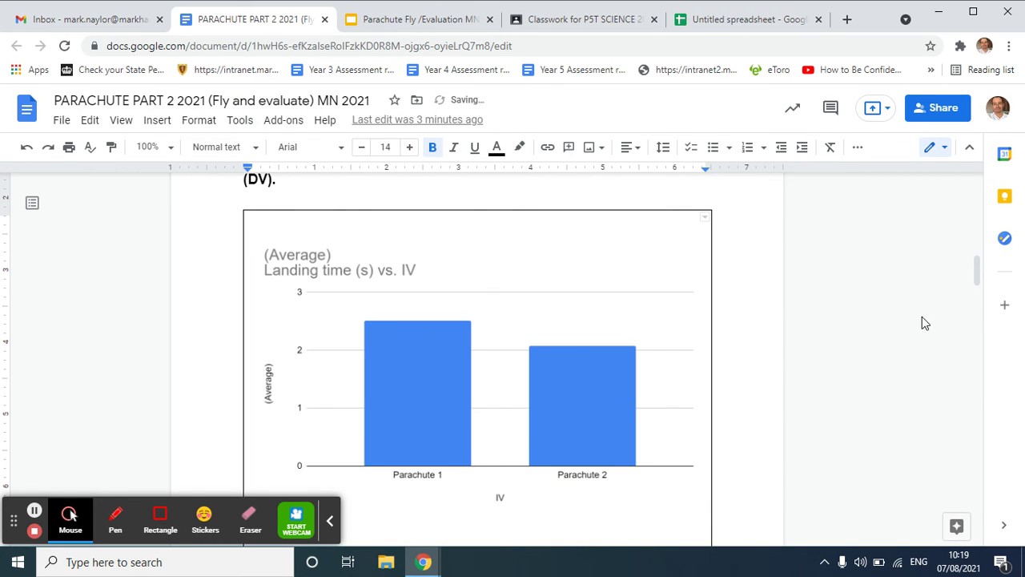
pyautogui.moveTo(979, 277); pyautogui.dragTo(974, 239)
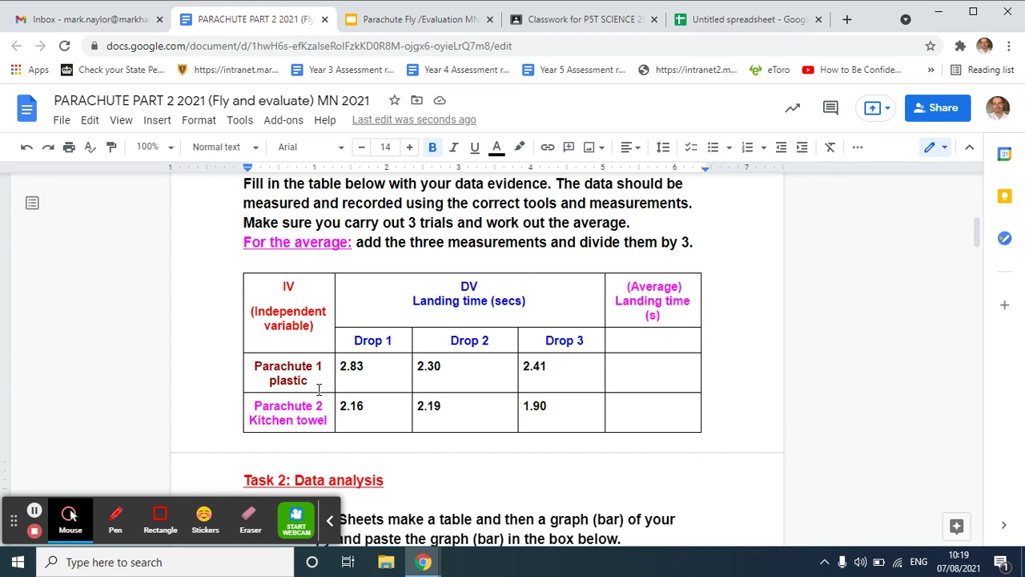
pyautogui.moveTo(308, 387); pyautogui.dragTo(258, 387)
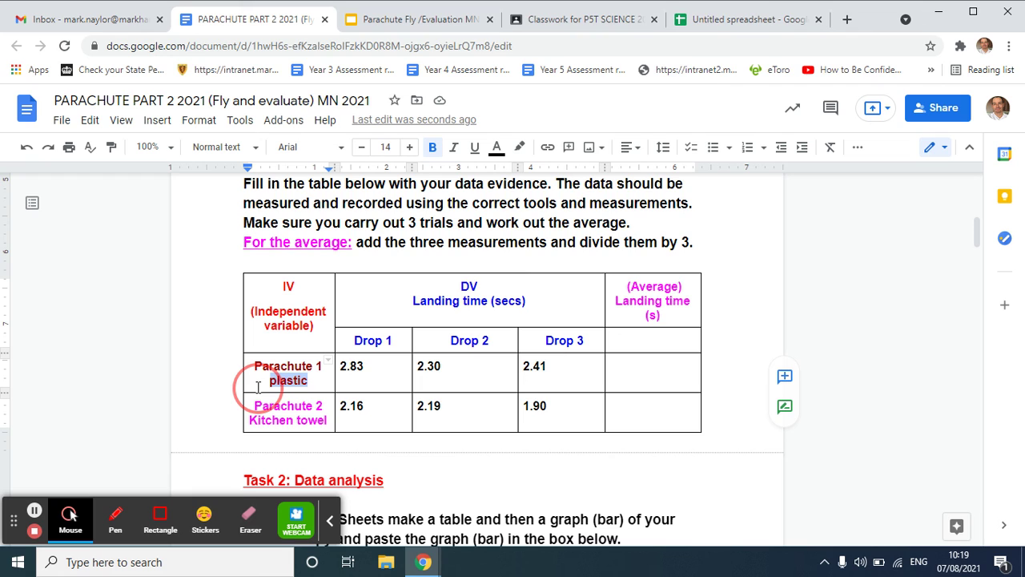
pyautogui.click(332, 420)
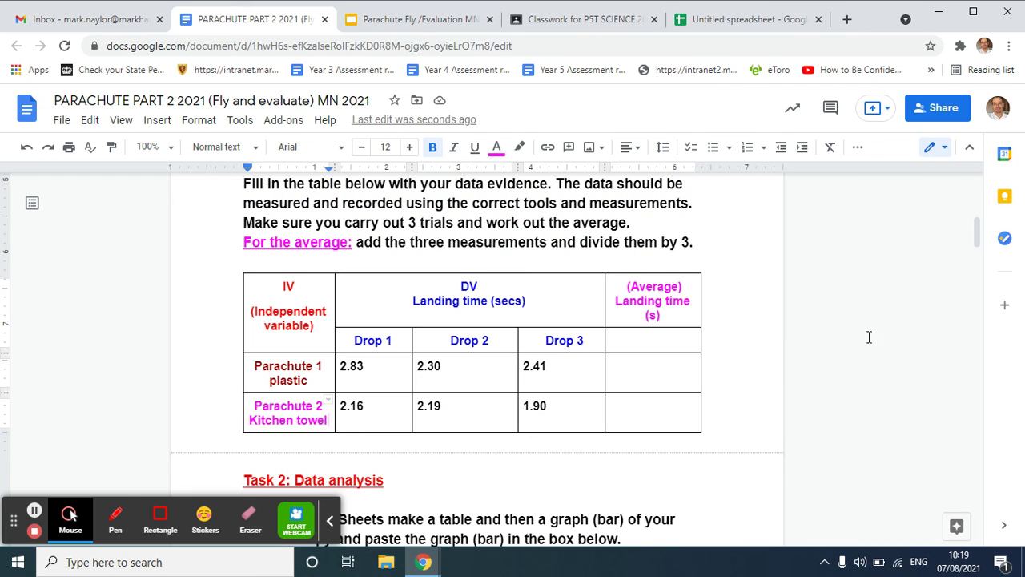